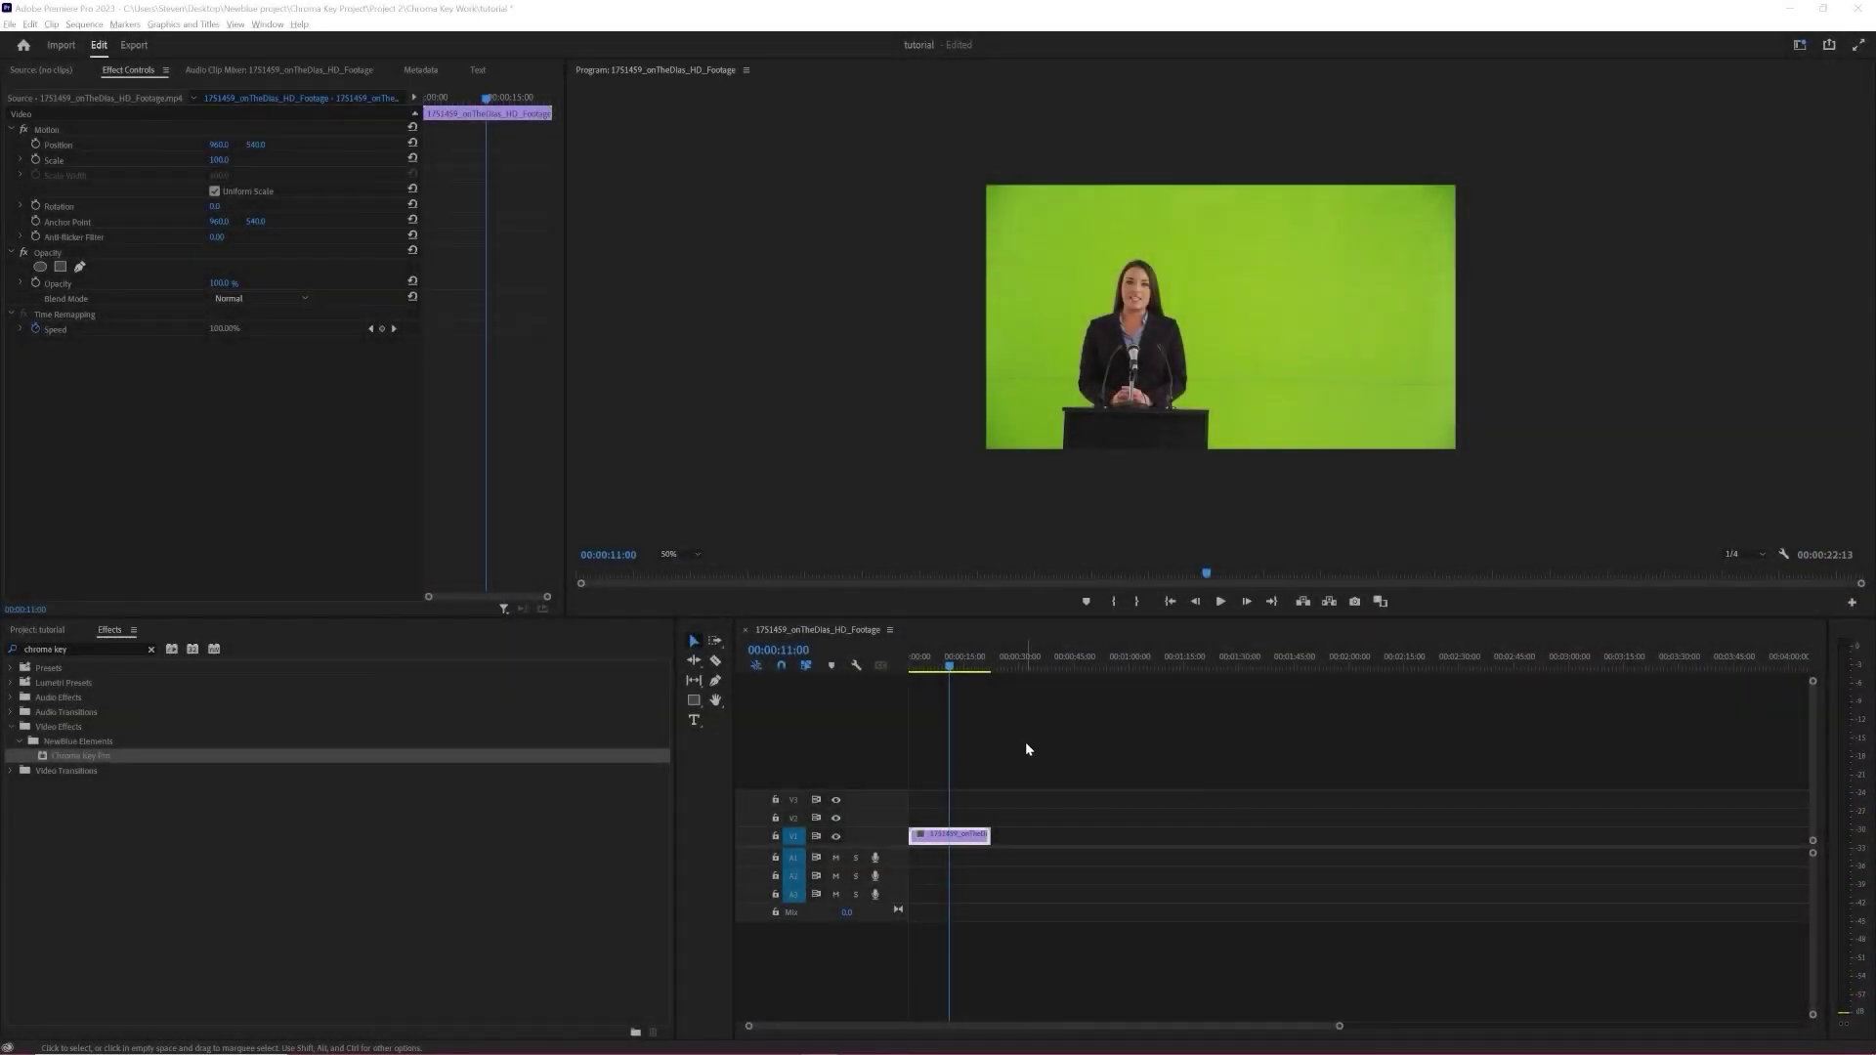
# Step: Move the playhead to 00:00:06:12 on the green-screen clip
pyautogui.click(932, 660)
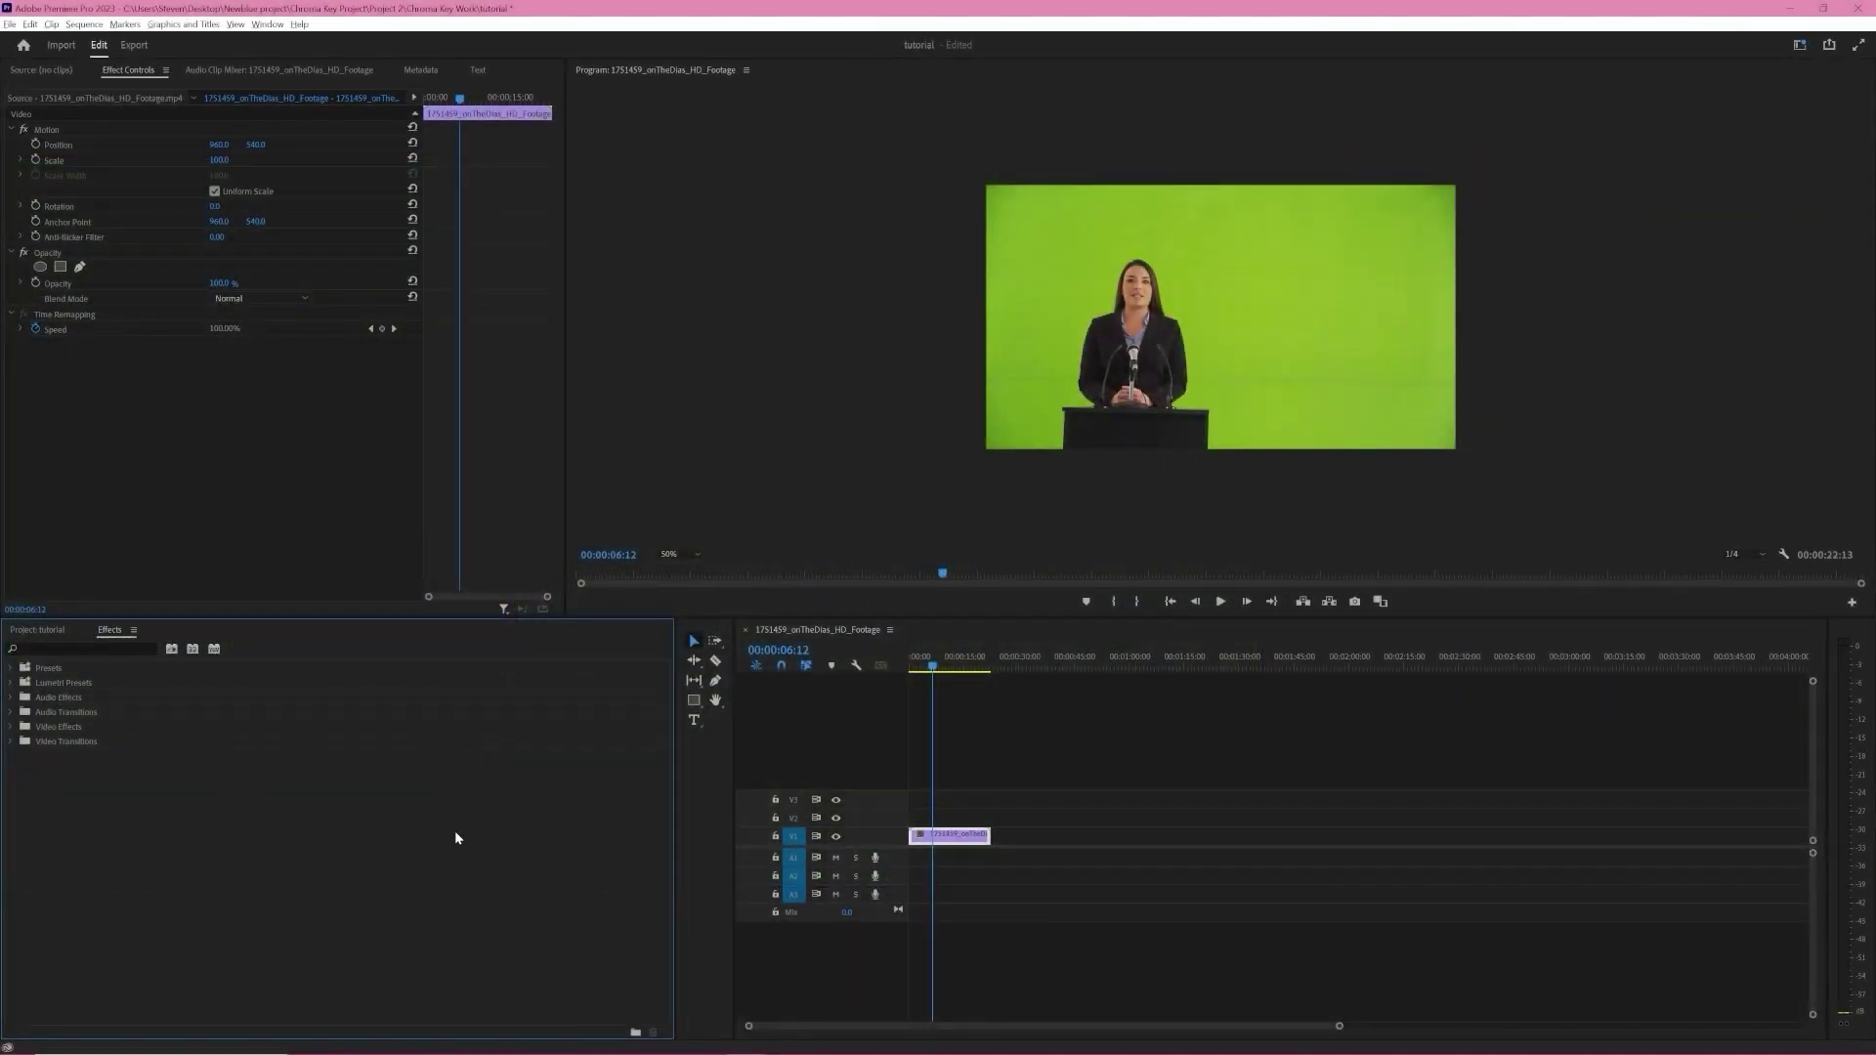
# Step: Search effects for chroma and apply NewBlue Chroma Key Pro to the V1 clip
pyautogui.click(119, 649)
pyautogui.write('chr')
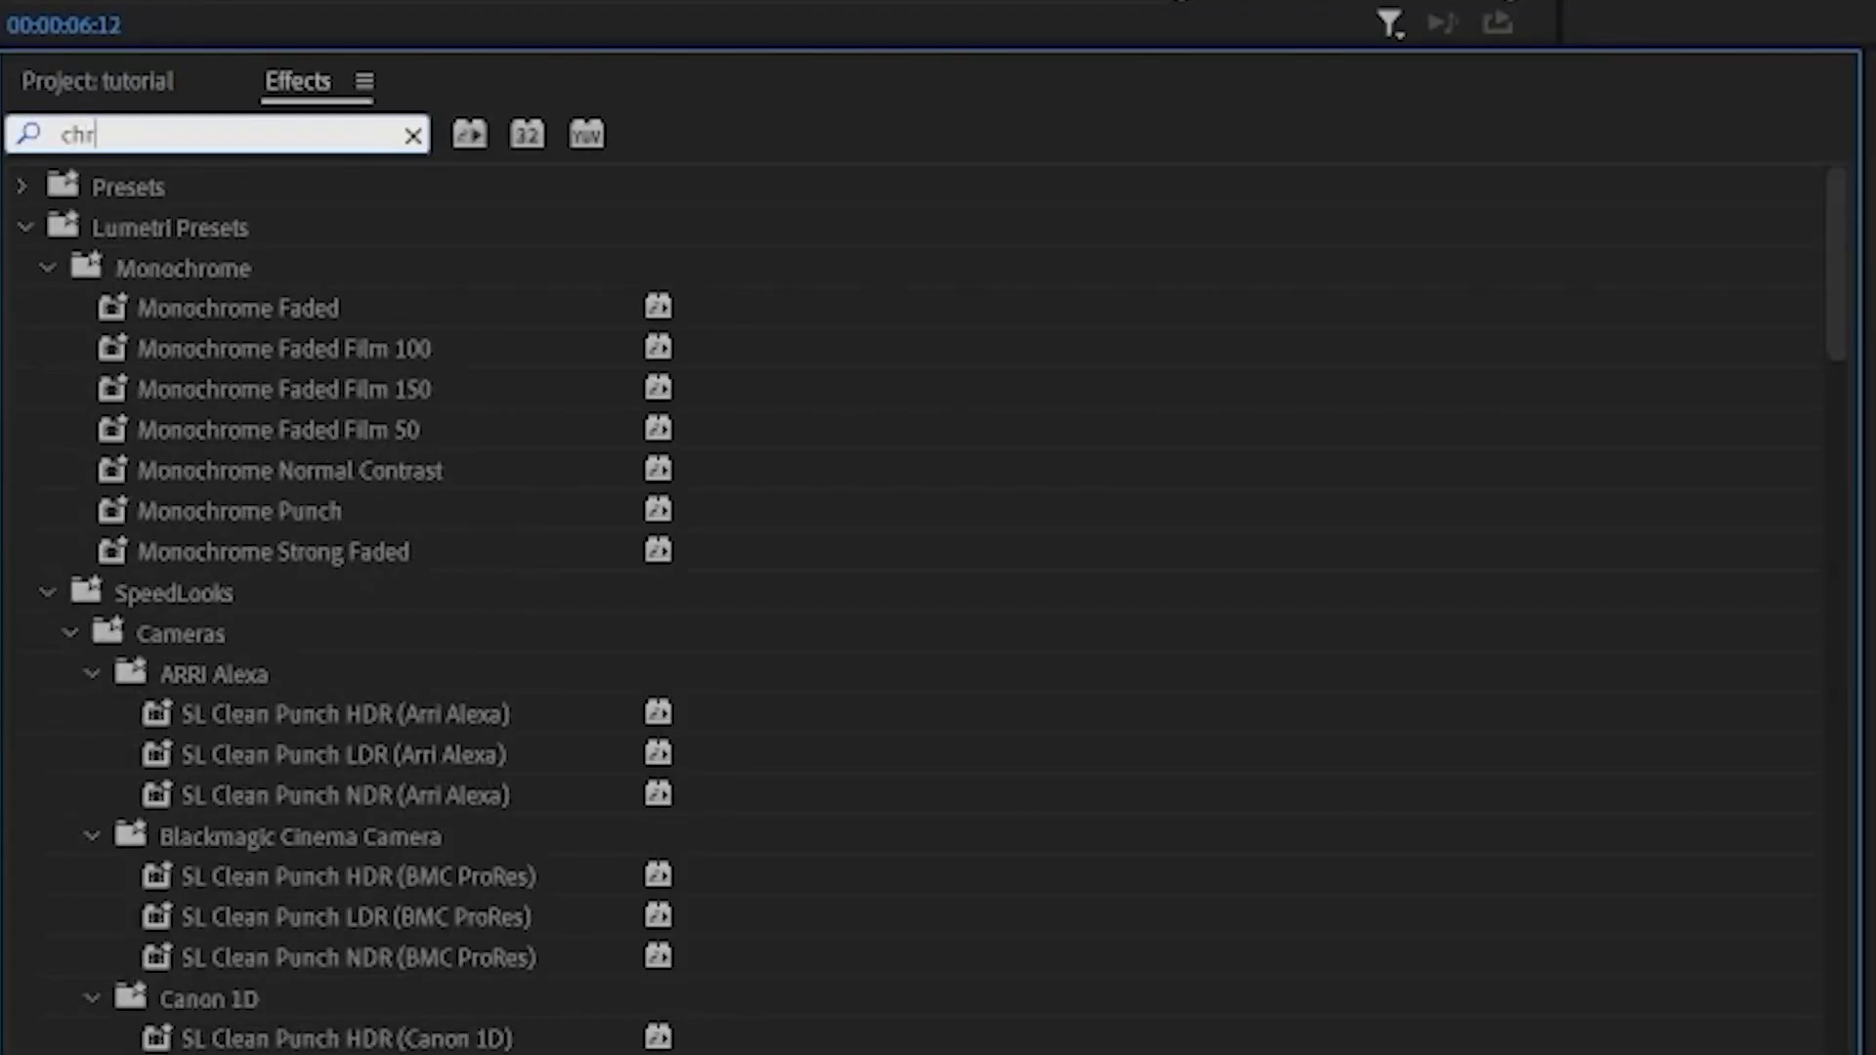
pyautogui.write('oma')
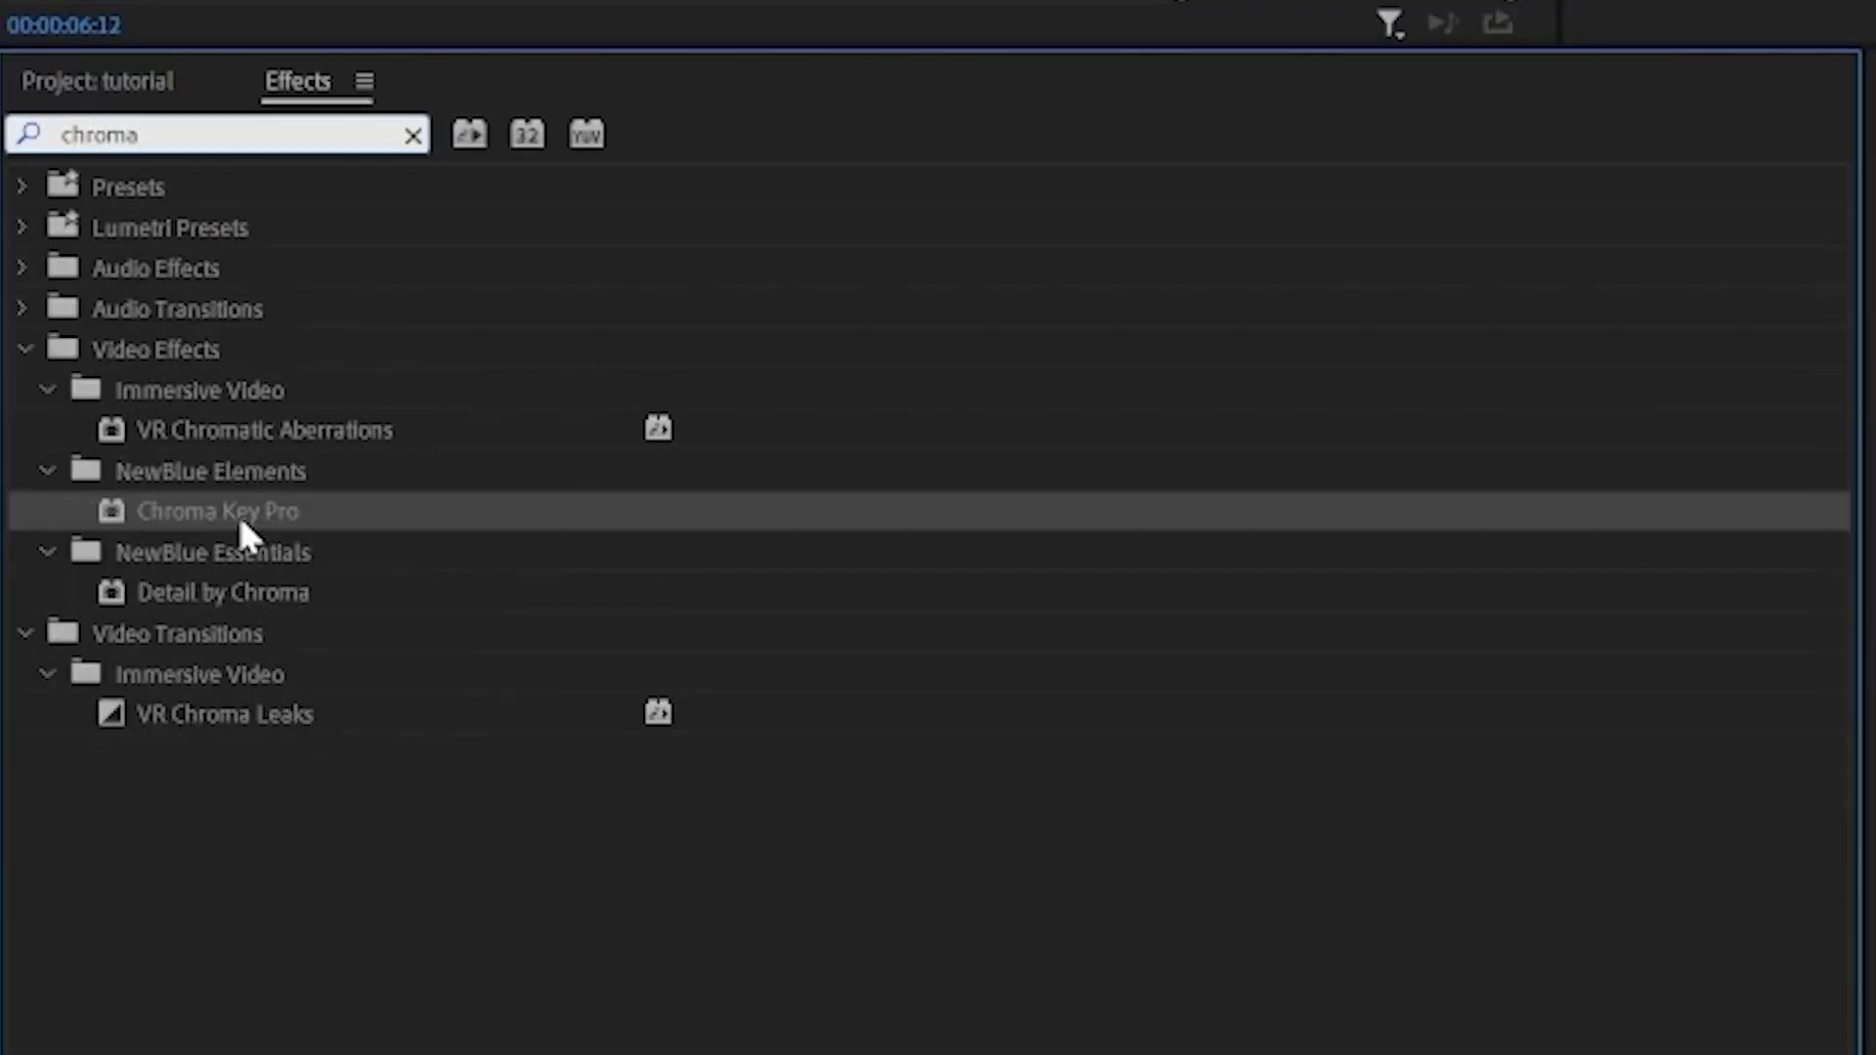
pyautogui.moveTo(238, 511)
pyautogui.mouseDown()
pyautogui.moveTo(777, 609)
pyautogui.moveTo(949, 837)
pyautogui.mouseUp()
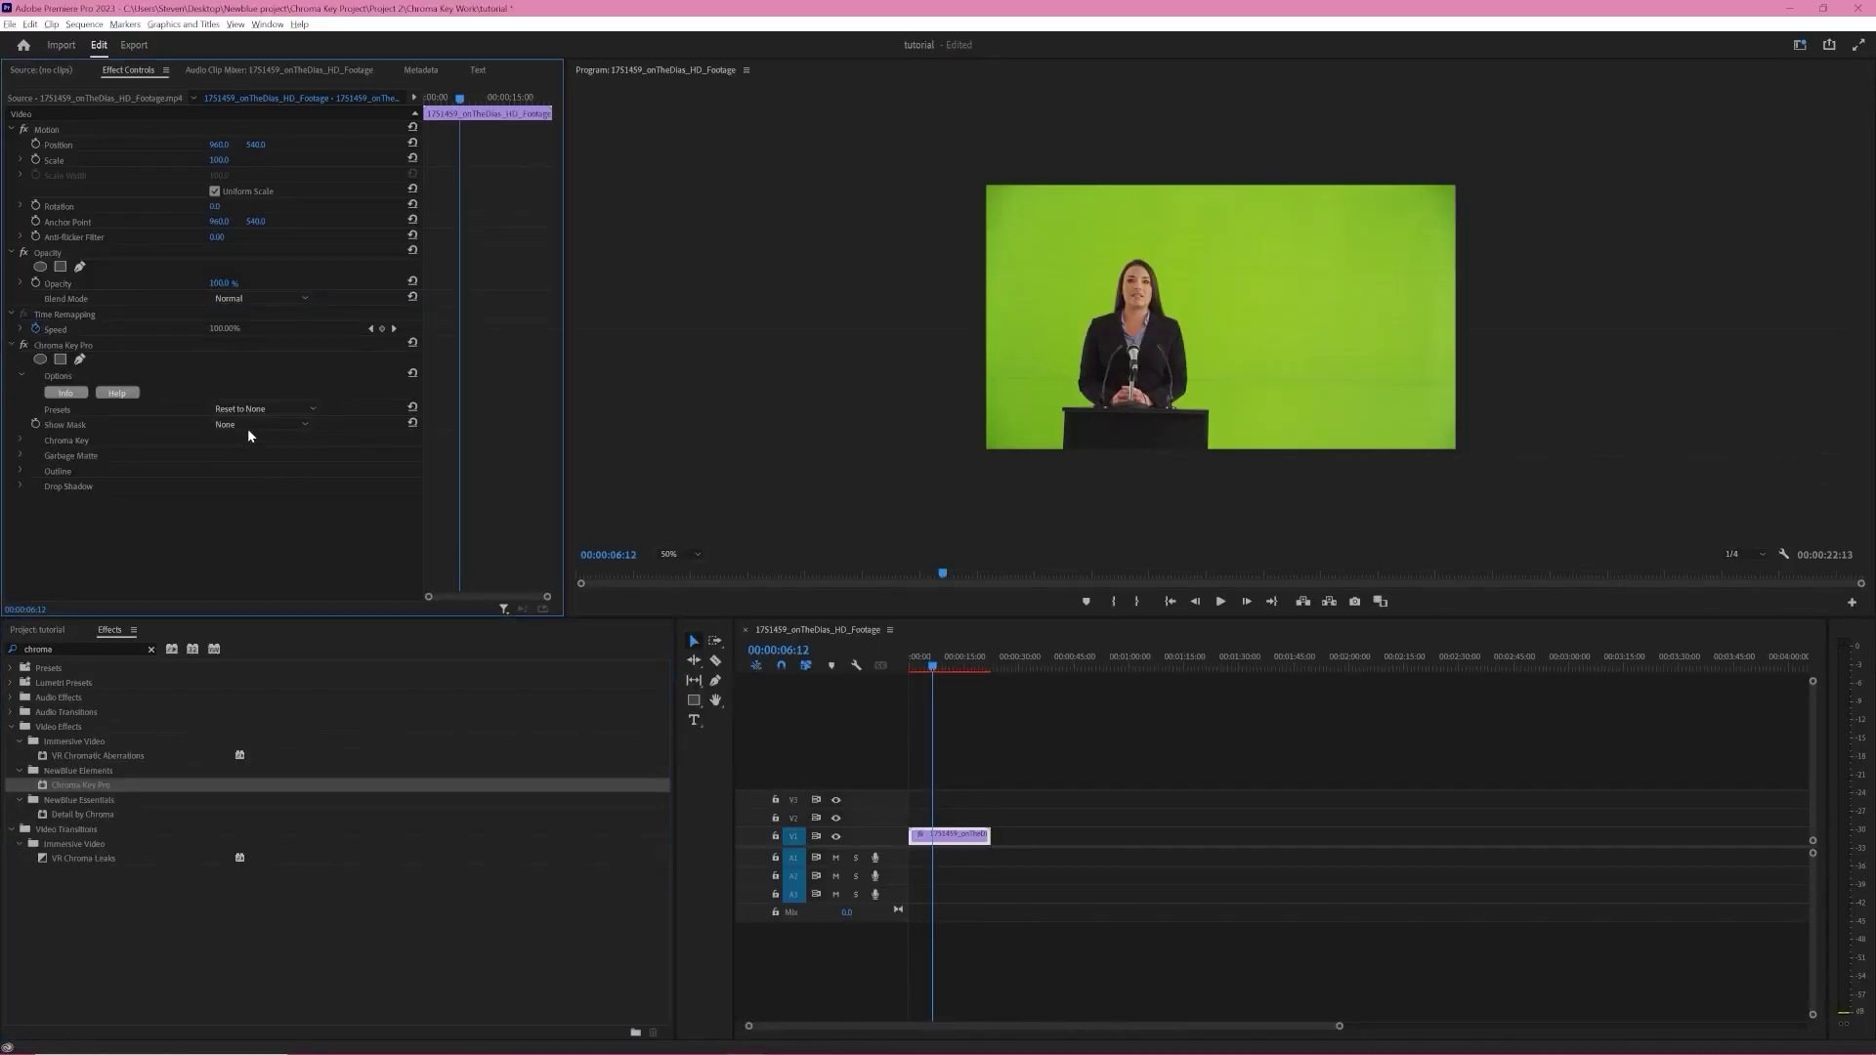
# Step: Apply the Green Key preset to Chroma Key Pro and expand the Chroma Key settings
pyautogui.click(250, 410)
pyautogui.click(249, 535)
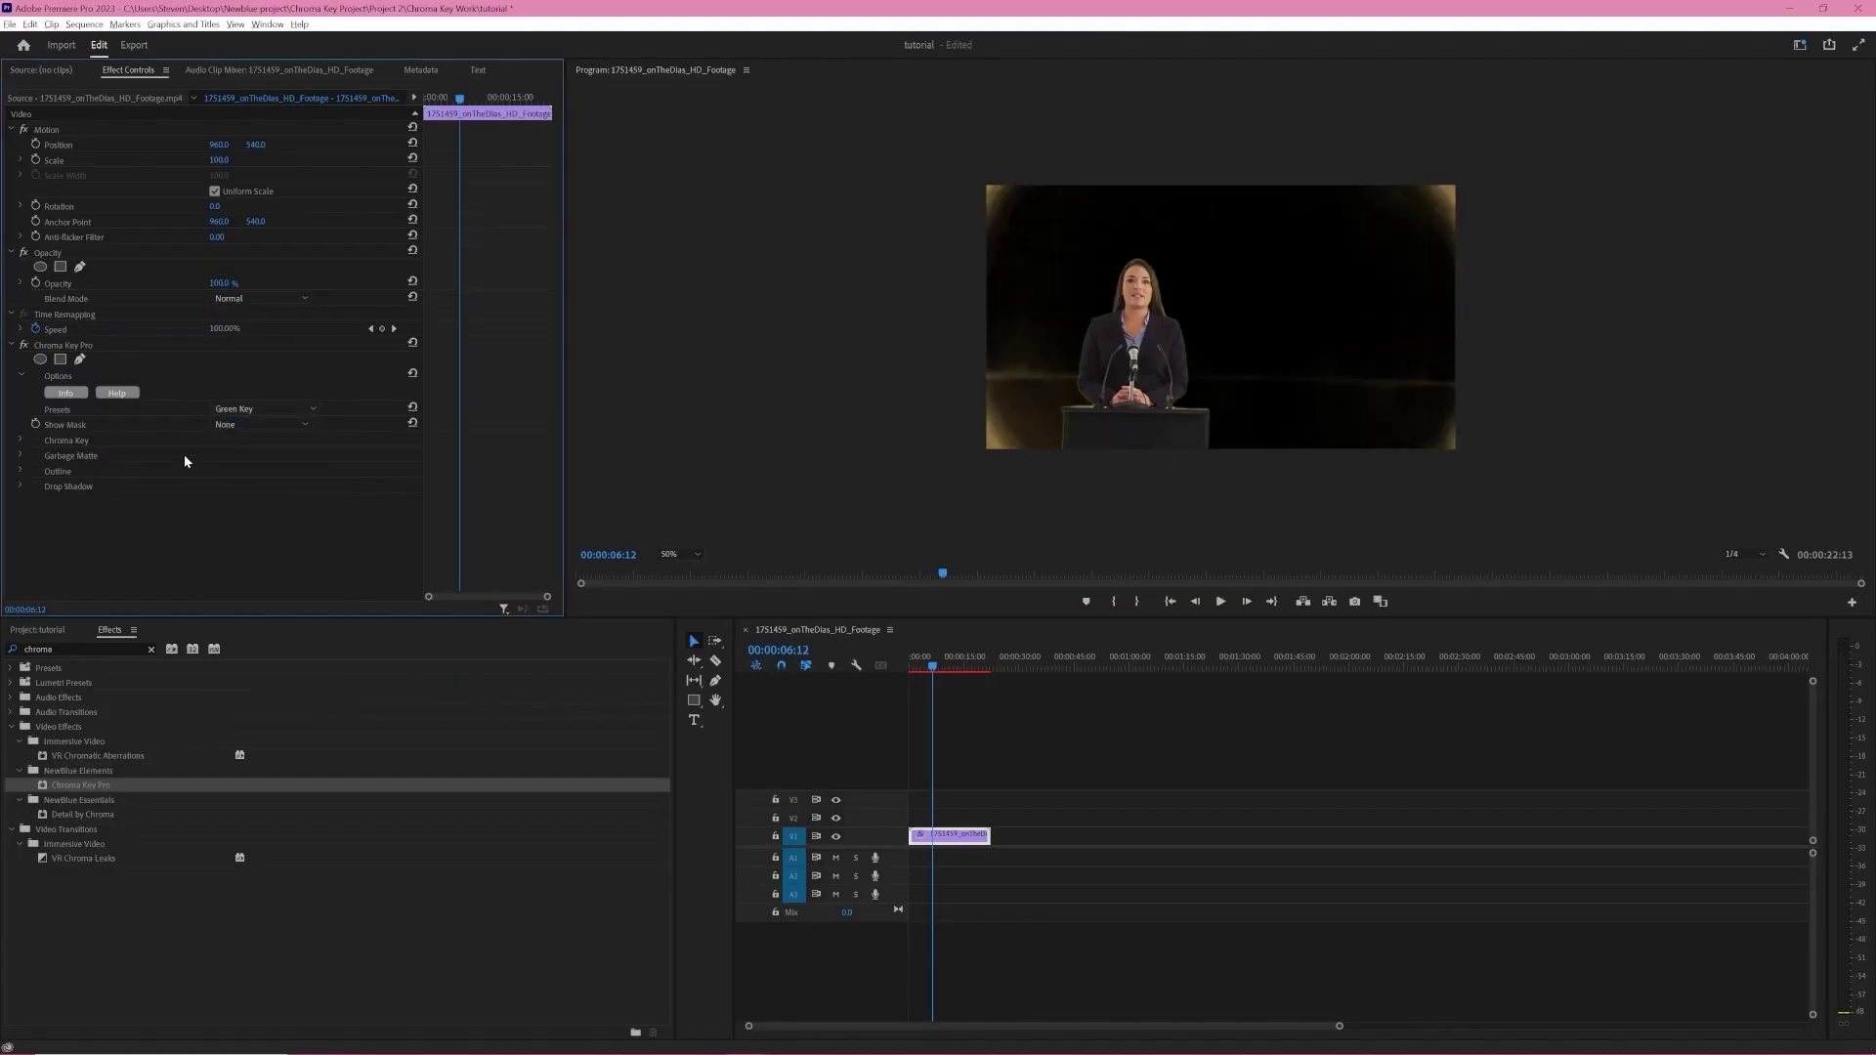
pyautogui.click(22, 441)
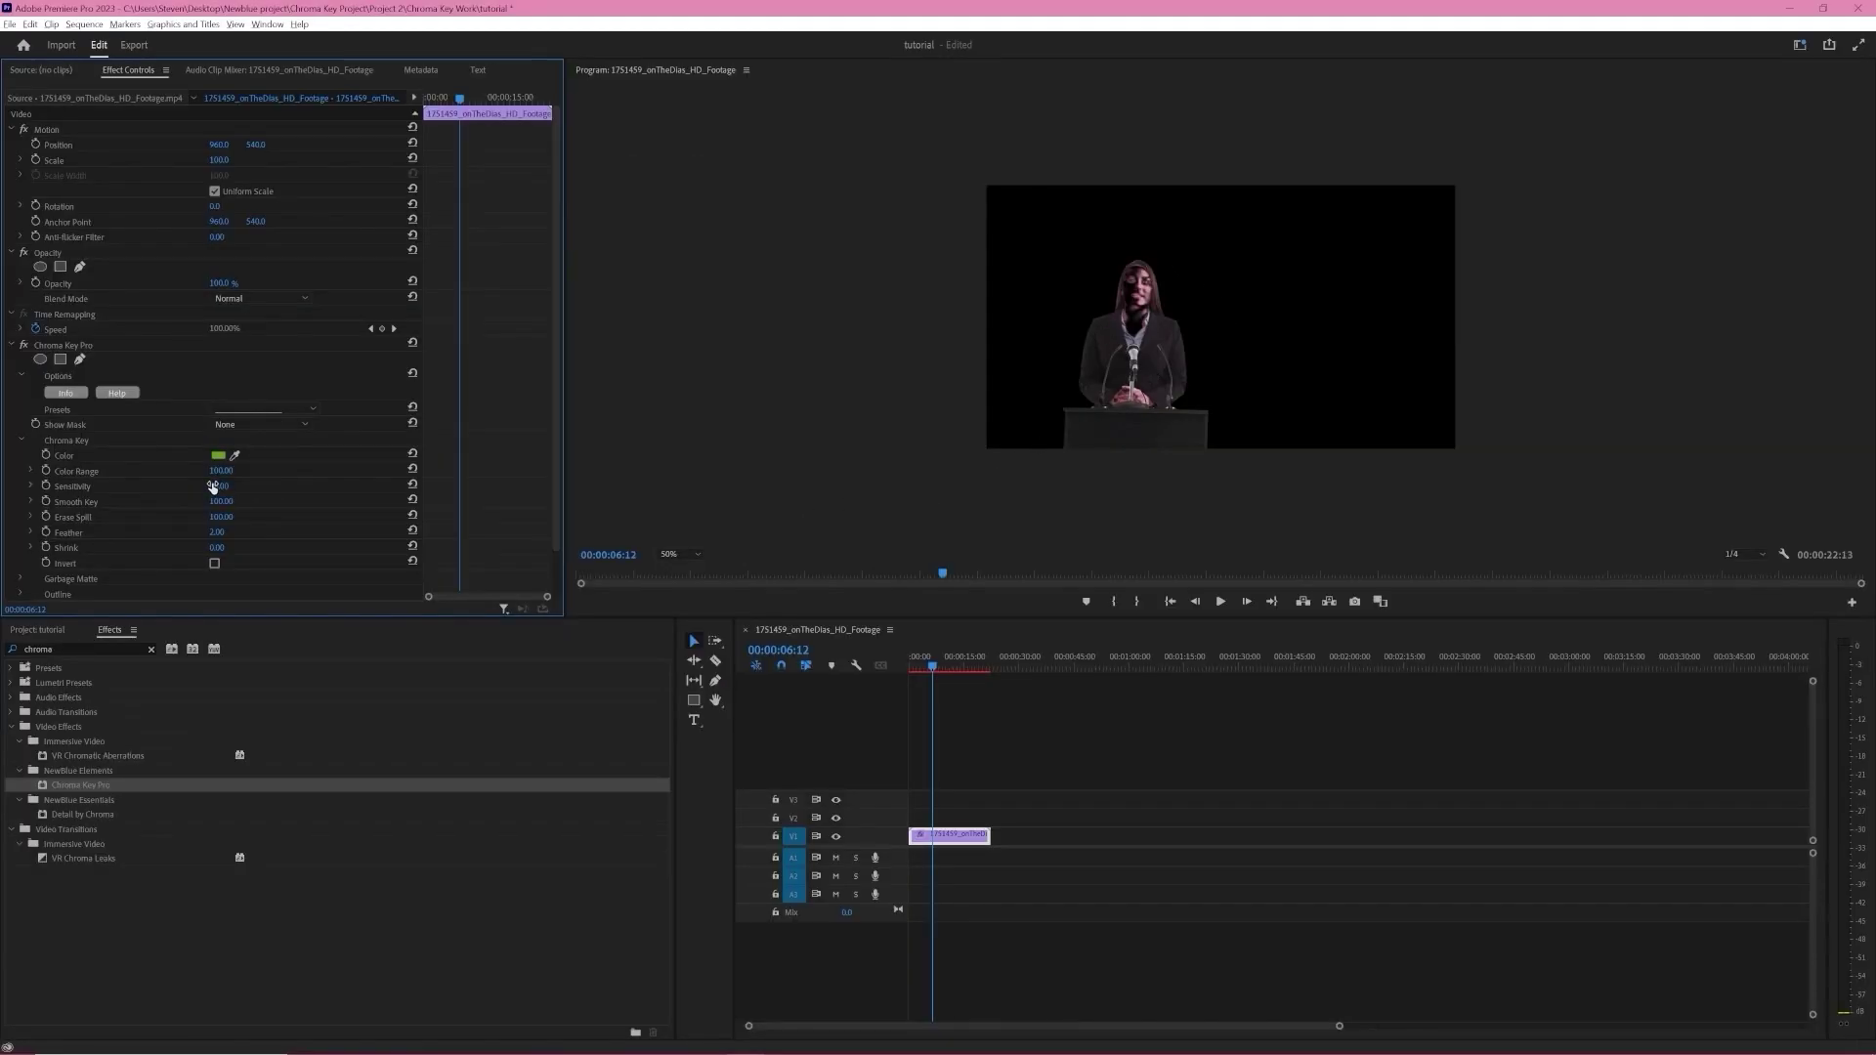
# Step: Lower the Chroma Key Color Range from 100 to 50
pyautogui.click(220, 472)
pyautogui.write('10')
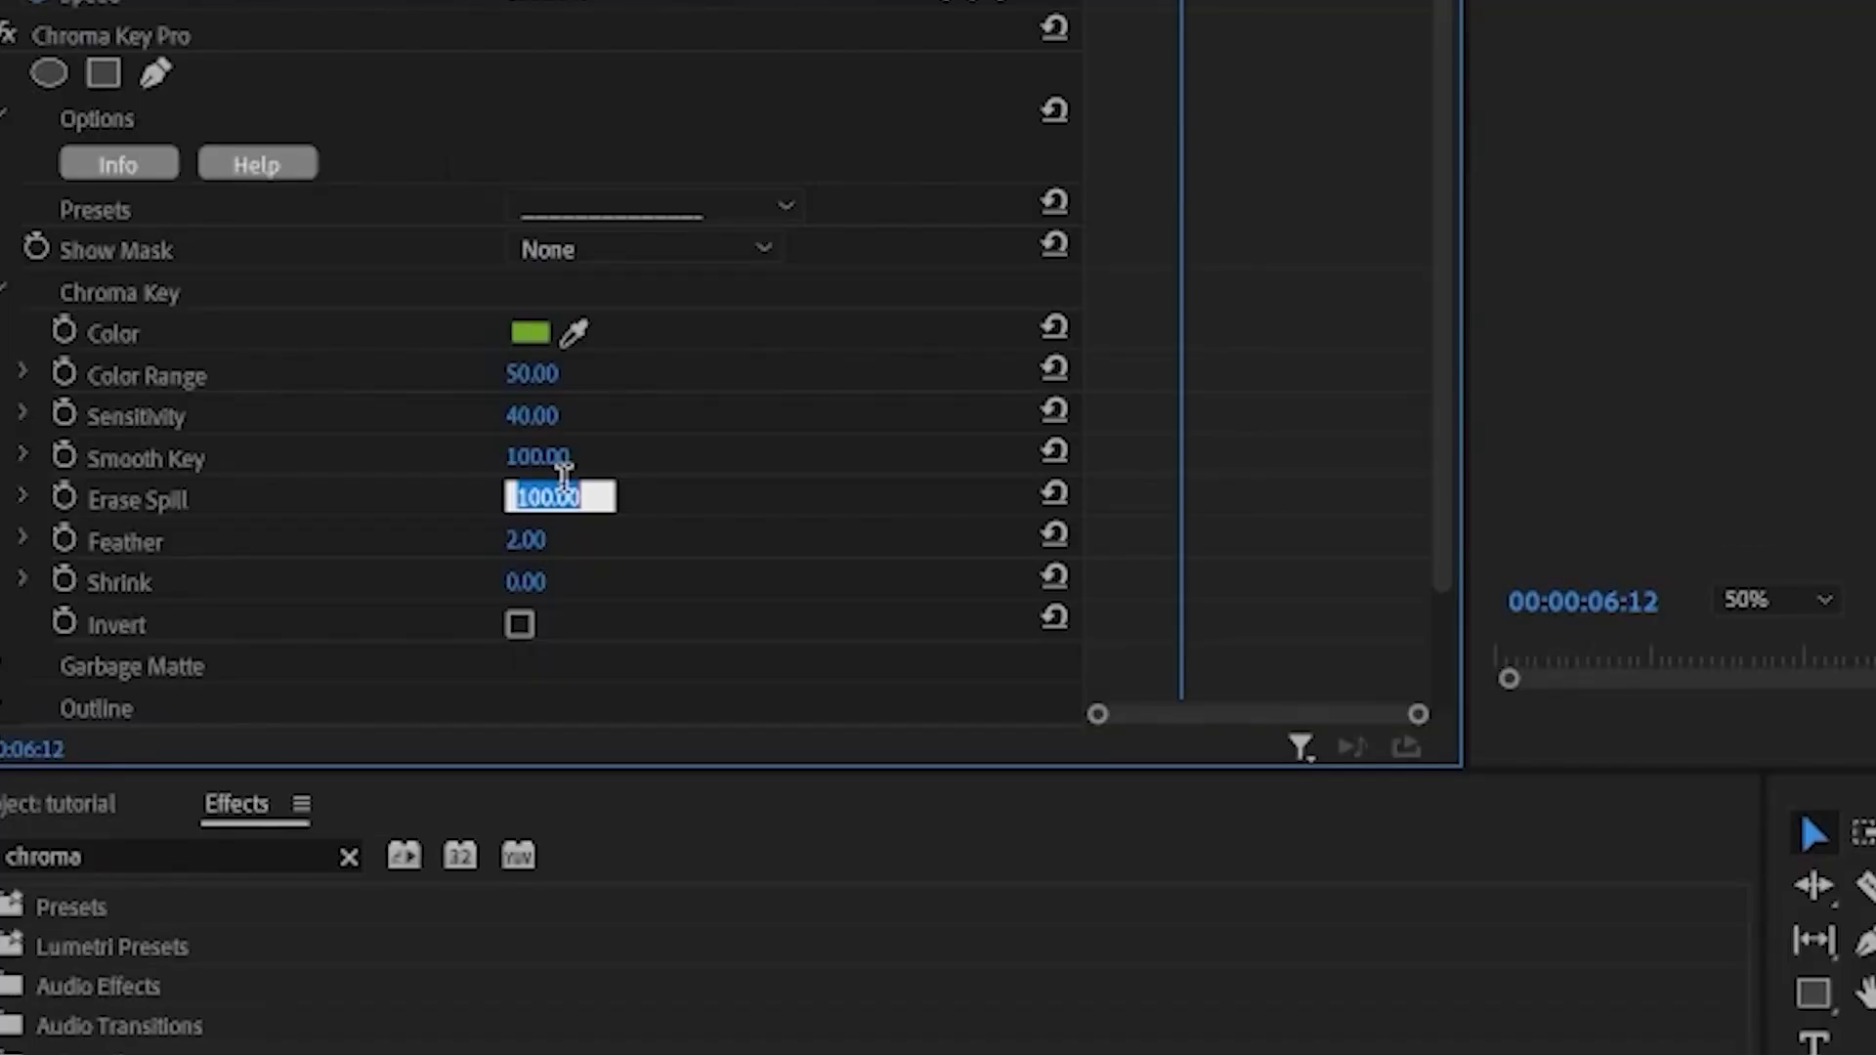
pyautogui.write('50')
# Step: Confirm Erase Spill at 50, down from 100
pyautogui.press('Return')
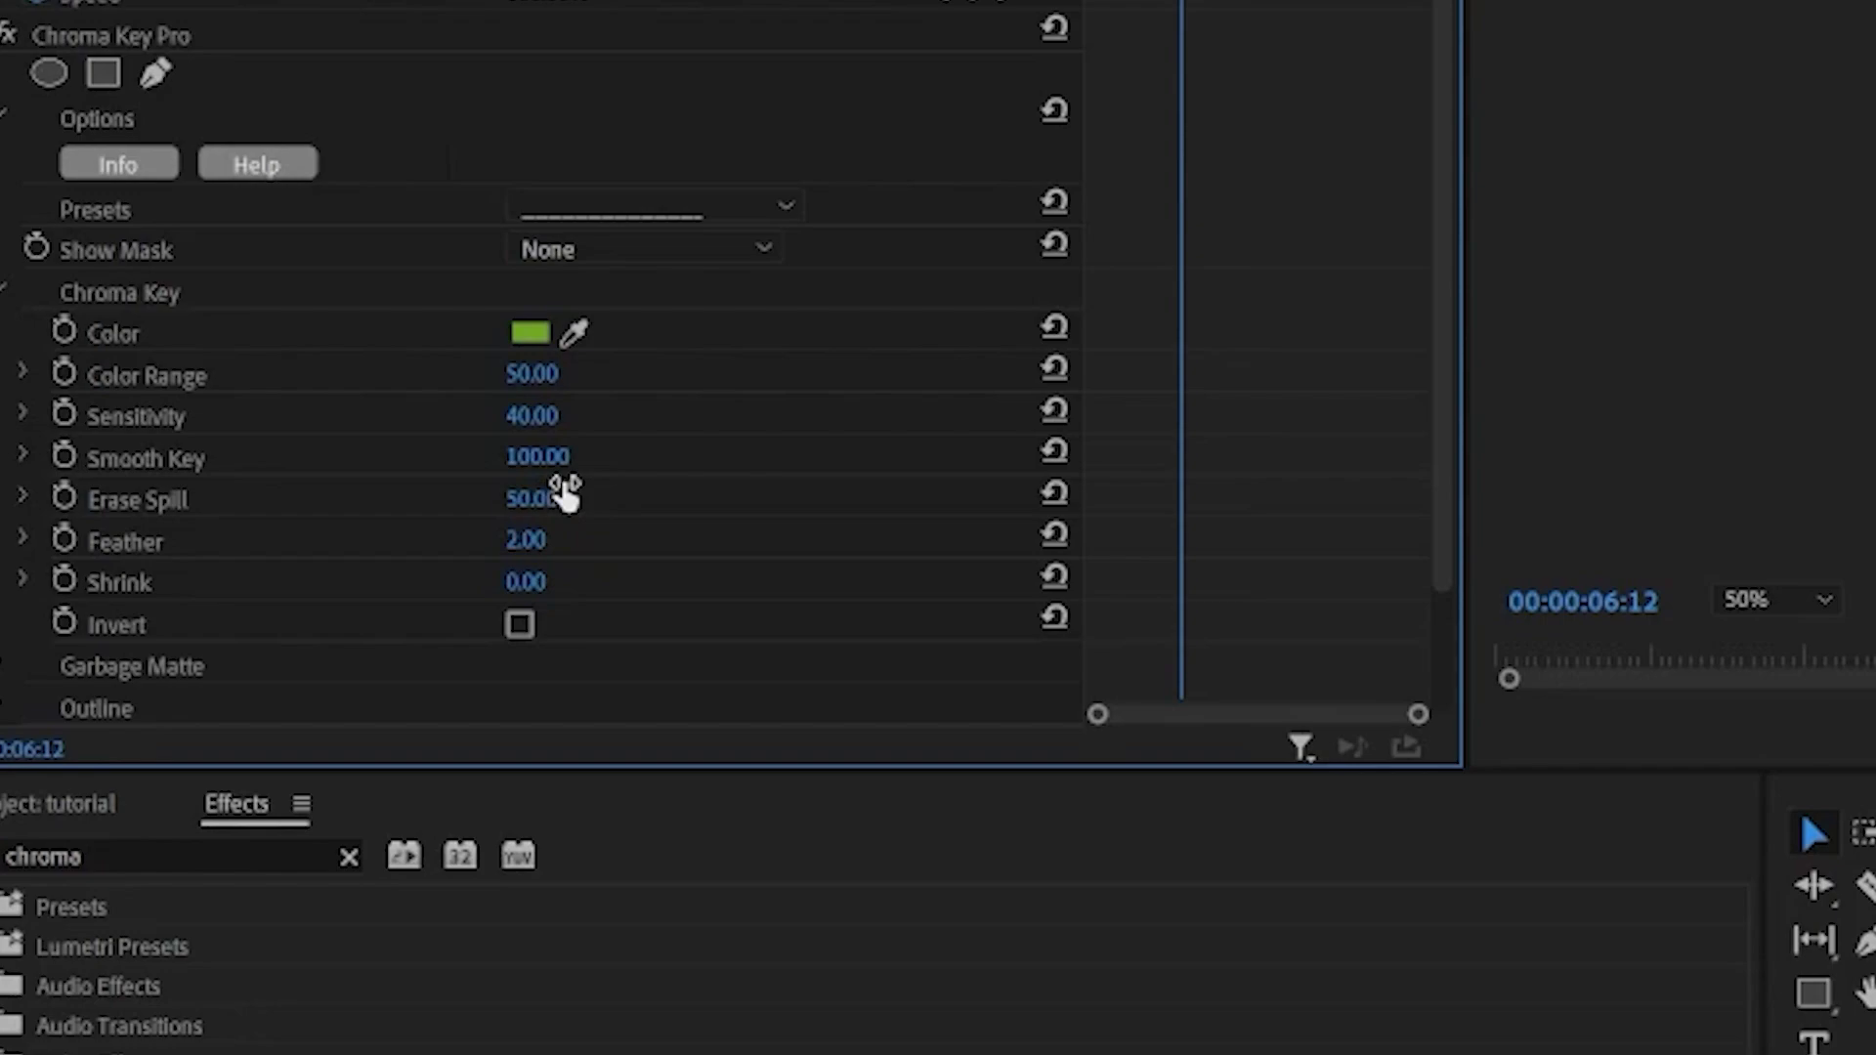